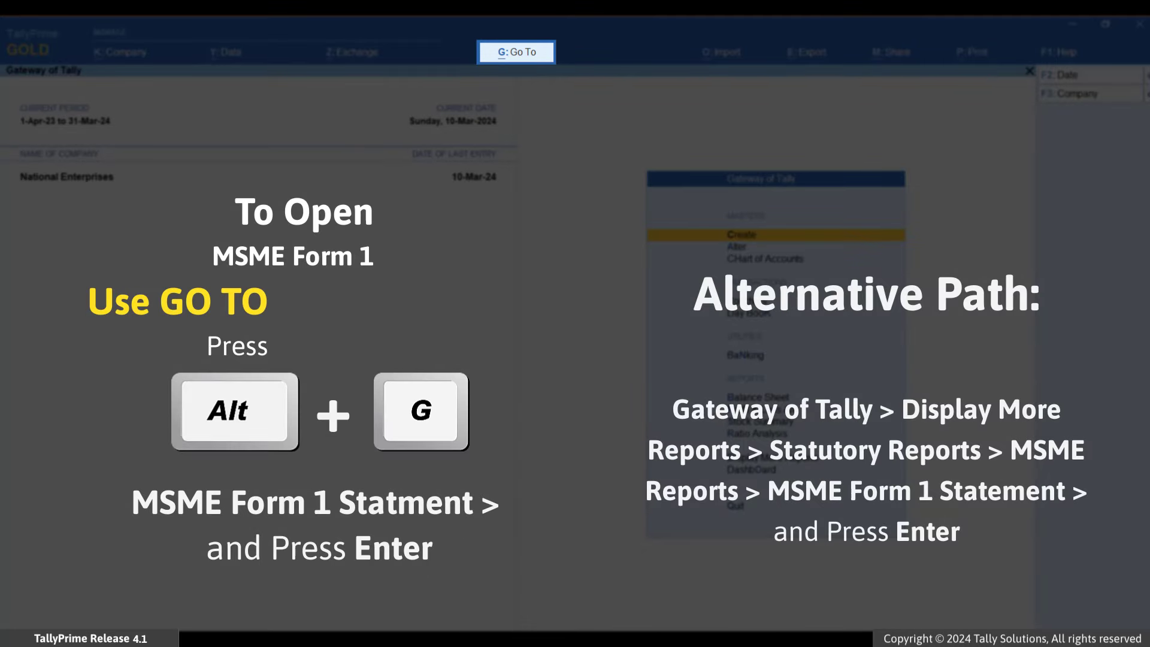
# Open the MSME Form 1 Statement report through the Msme quick search
pyautogui.hotkey('alt', 'g')
pyautogui.write('Msme')
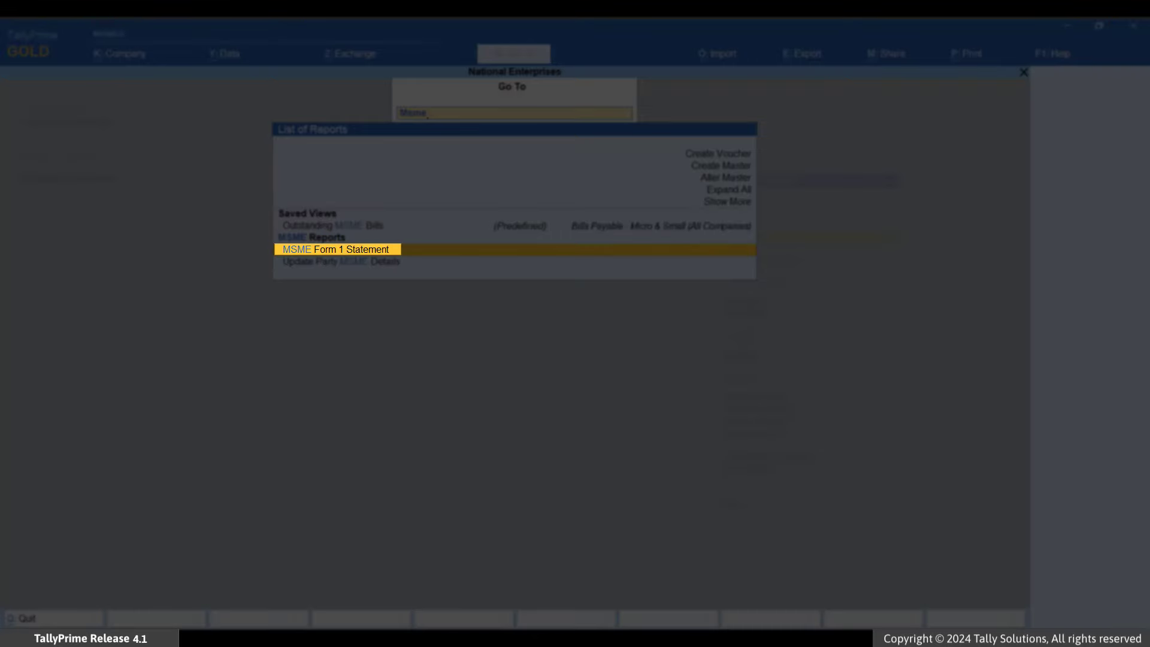
pyautogui.press('Return')
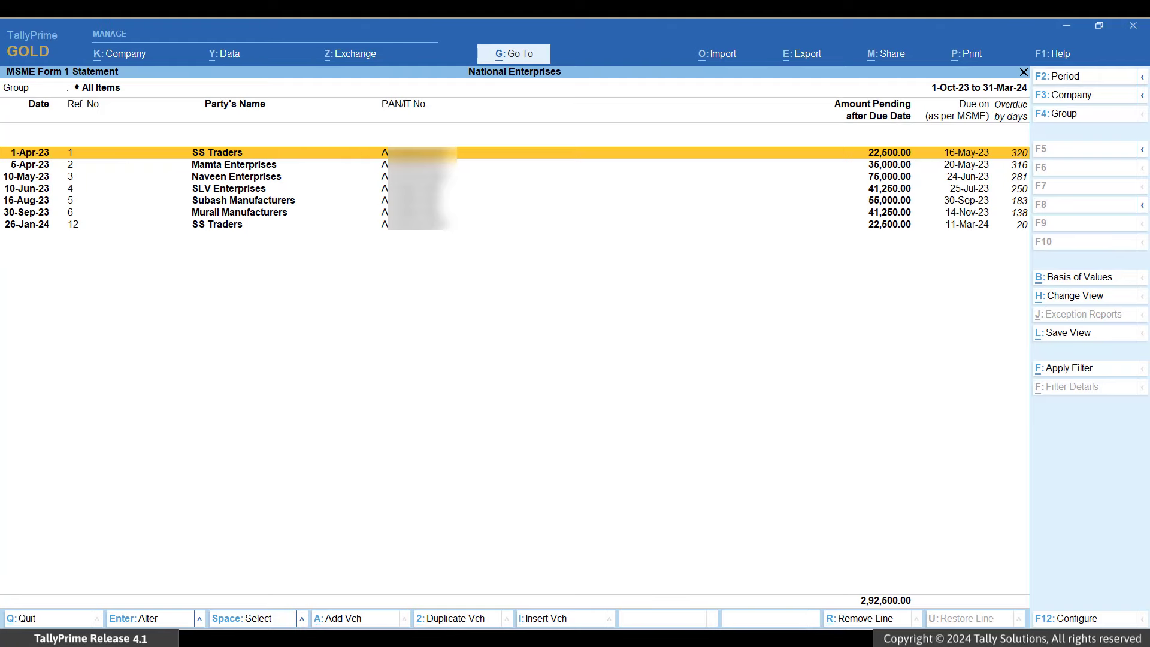
# Enter the report period from 1 Apr 2023 to 31 Mar 24
pyautogui.press('F2')
pyautogui.press('BackSpace')
pyautogui.write('1 apr')
pyautogui.press('Return')
pyautogui.write('31 mar 24')
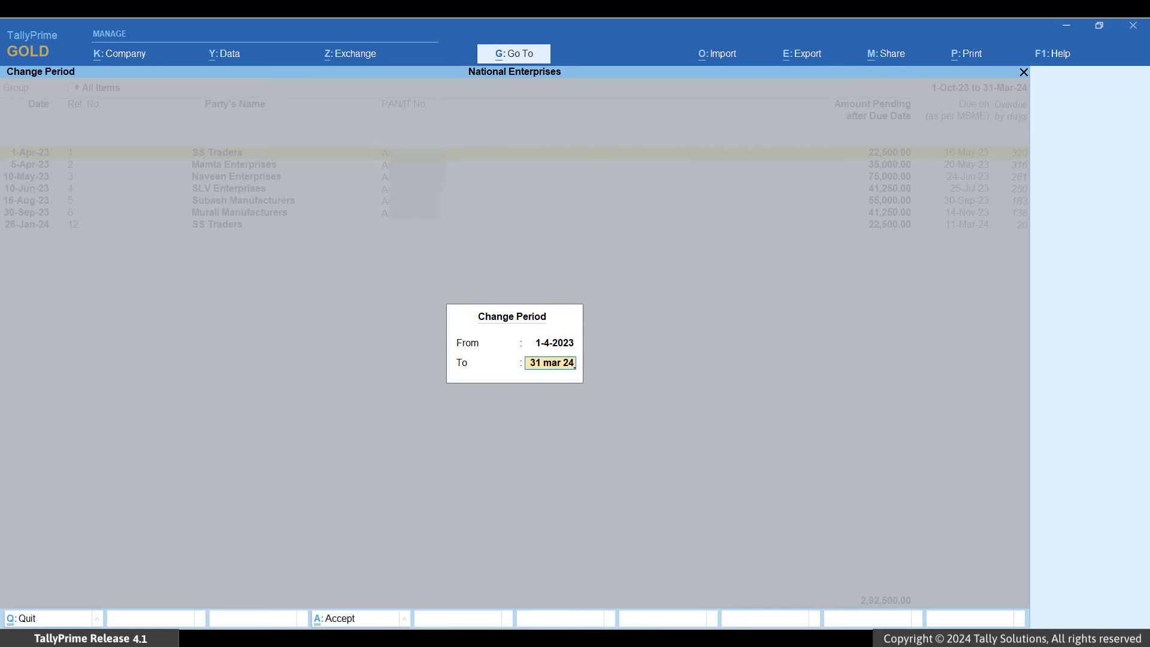
# Apply the 1-Apr-23 to 31-Mar-24 period, base due dates on Bill-wise or MSME Credit Period, and show Credit Days
pyautogui.press('Return')
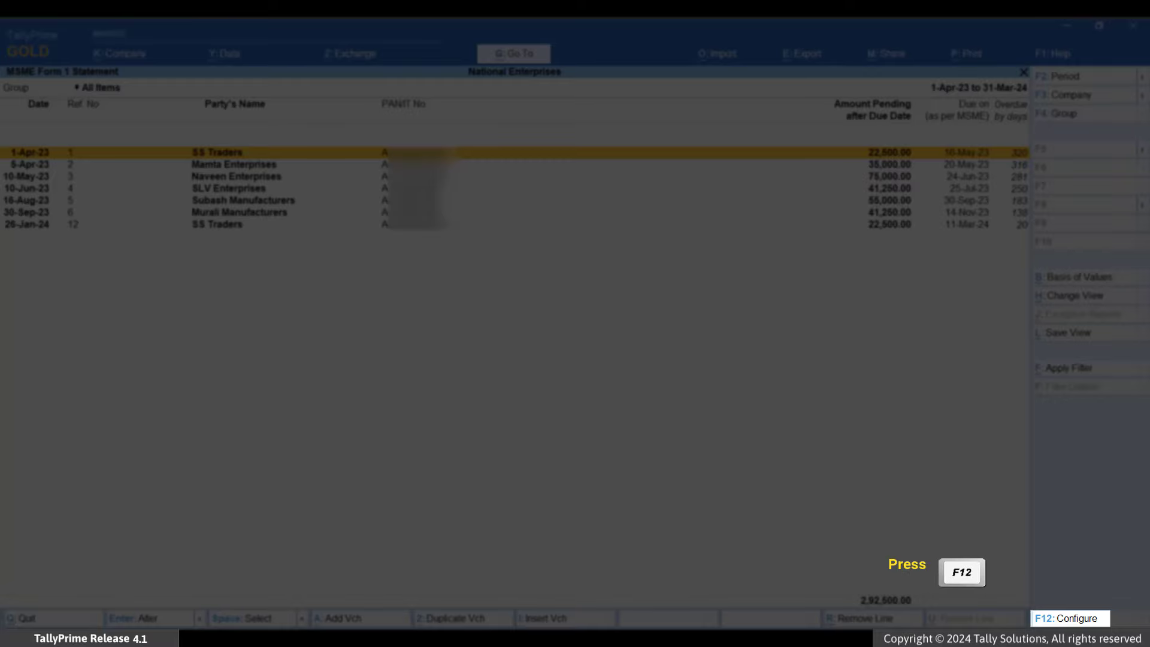
pyautogui.press('F12')
pyautogui.press('Down')
pyautogui.press('Down')
pyautogui.press('Down')
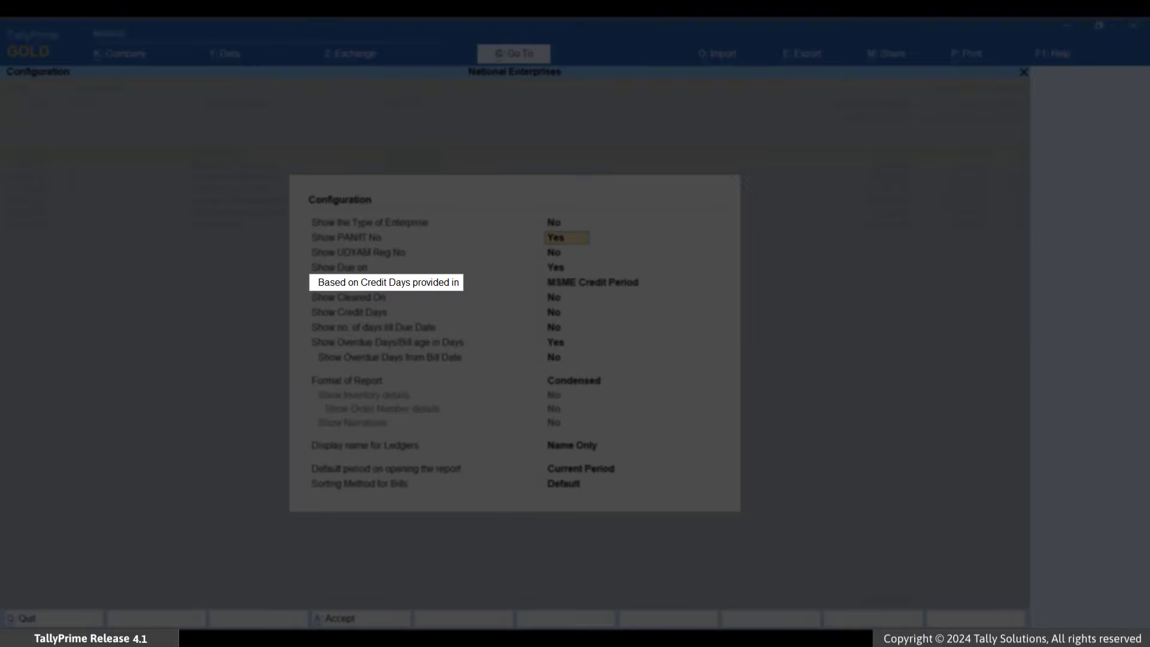
pyautogui.press('Return')
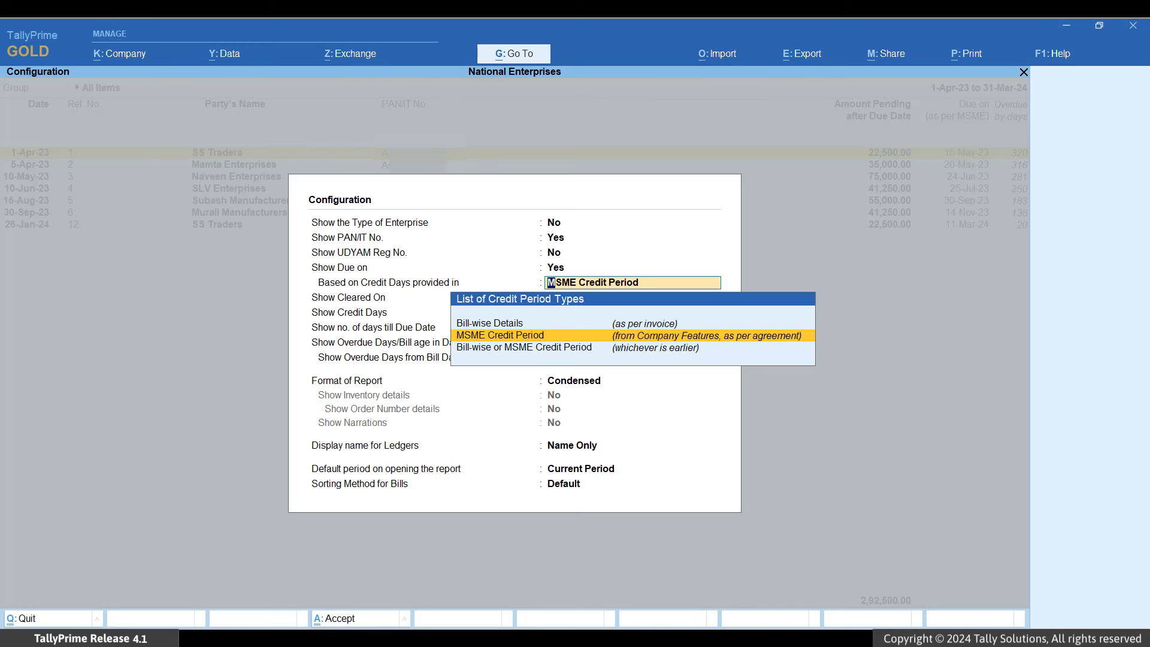
pyautogui.press('Down')
pyautogui.press('Return')
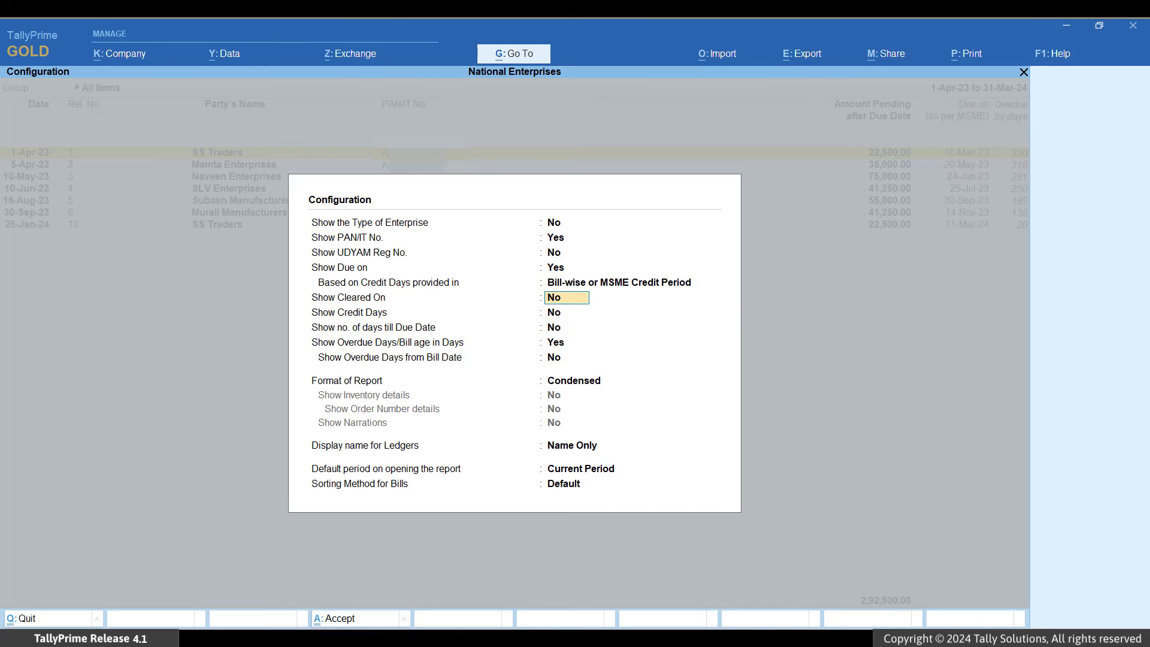
pyautogui.press('Down')
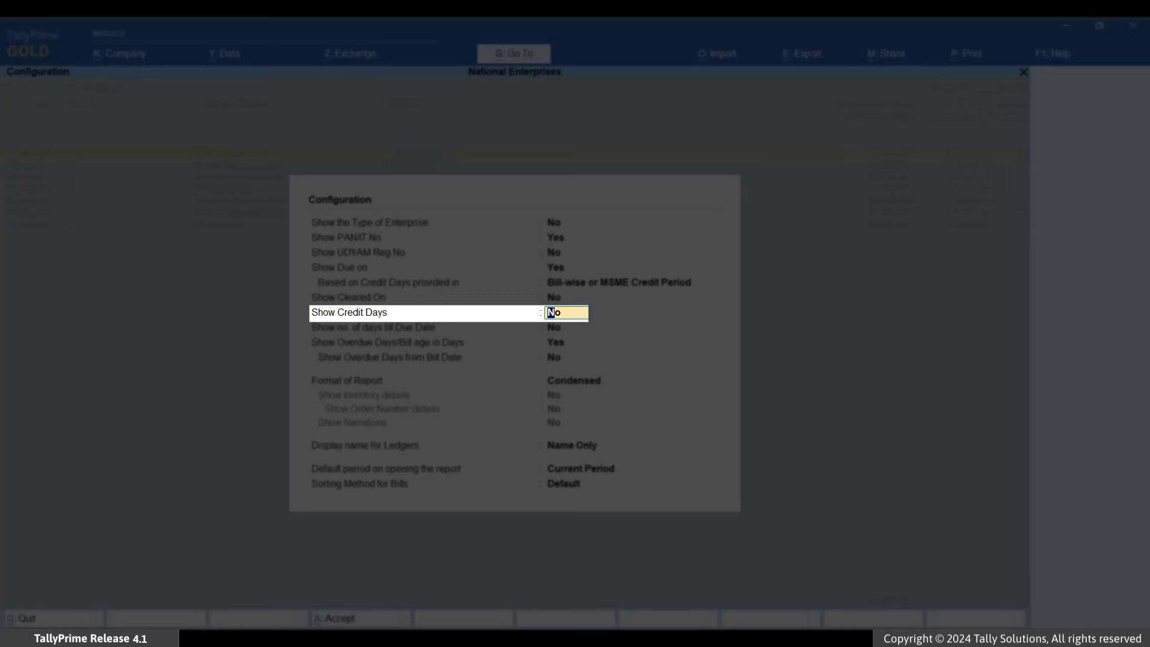
pyautogui.press('y')
pyautogui.press('Return')
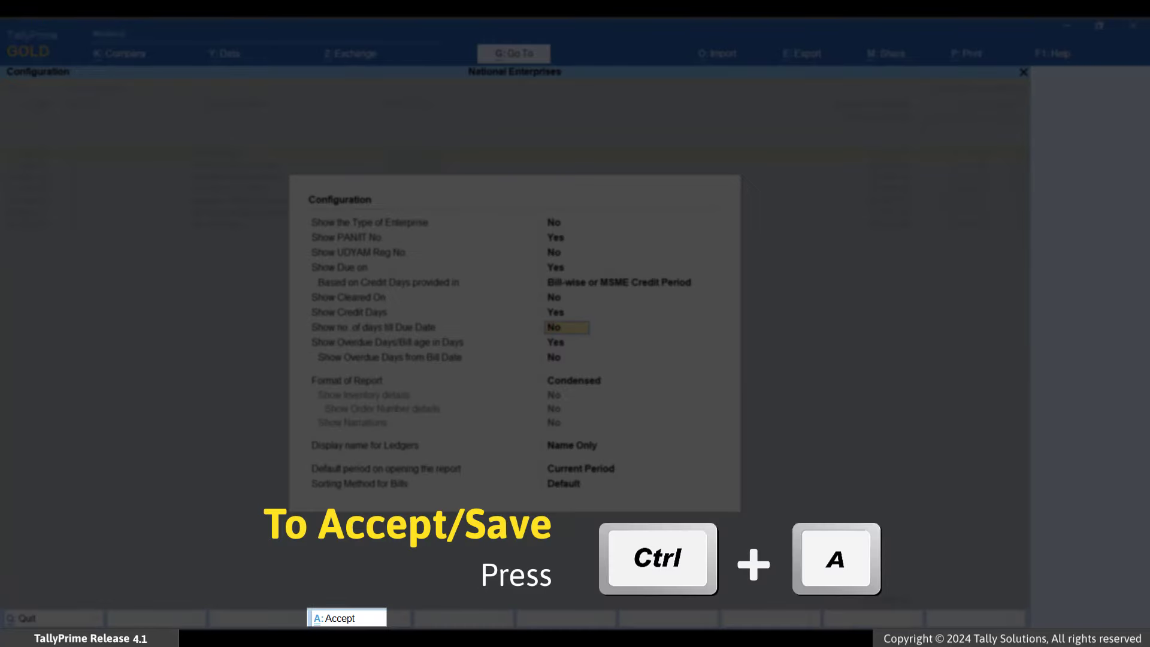
pyautogui.hotkey('ctrl', 'a')
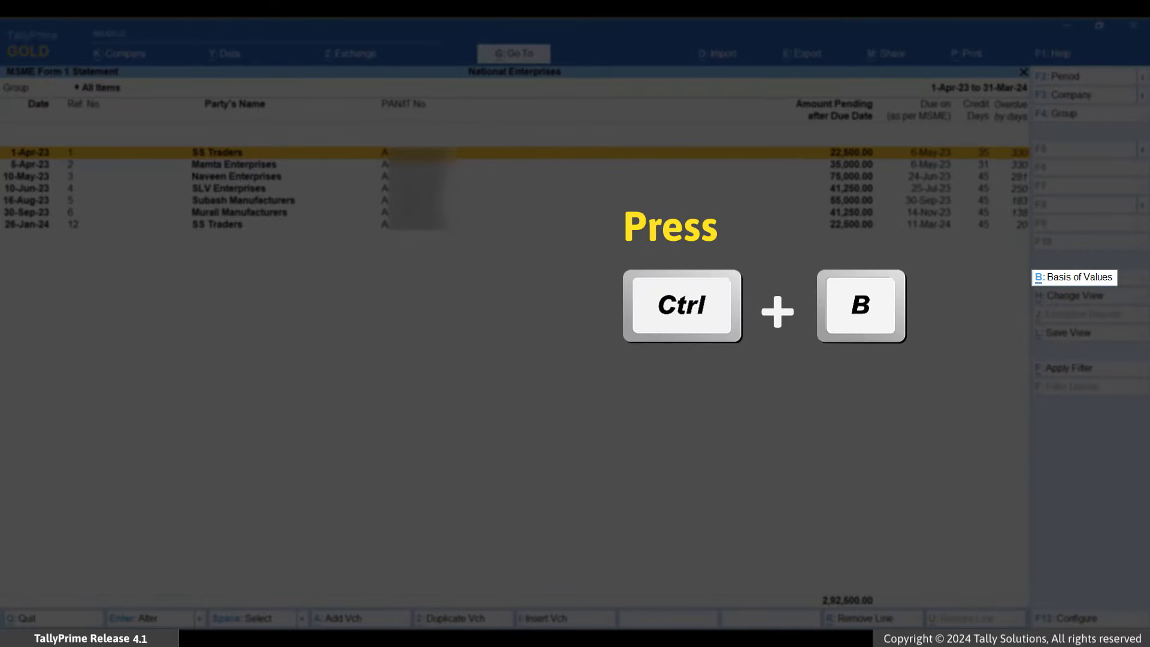
# Set Type of Bills to Pending Bills in Basis of Values and apply it
pyautogui.hotkey('ctrl', 'b')
pyautogui.press('Return')
pyautogui.press('Down')
pyautogui.press('Down')
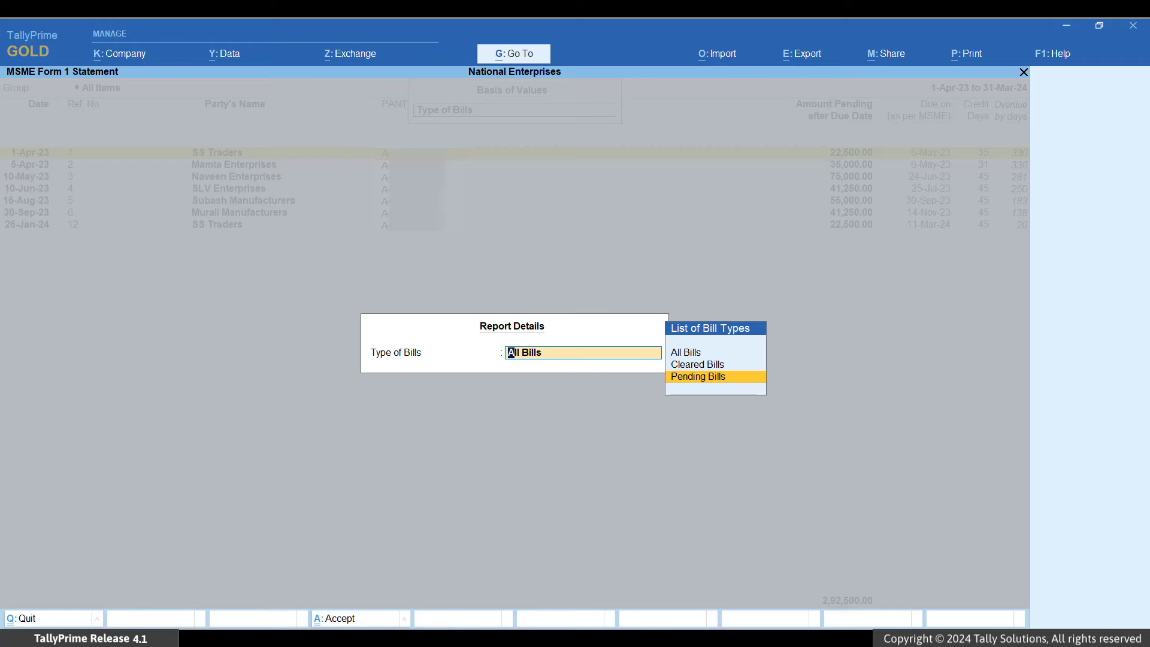
pyautogui.press('Return')
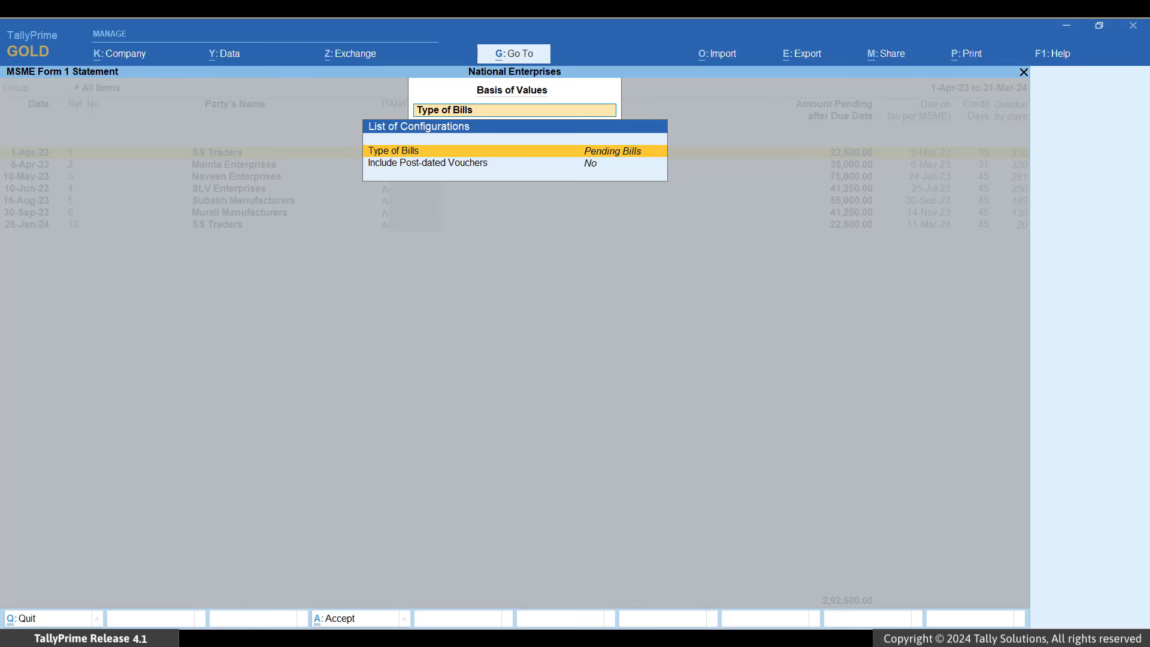
pyautogui.hotkey('ctrl', 'a')
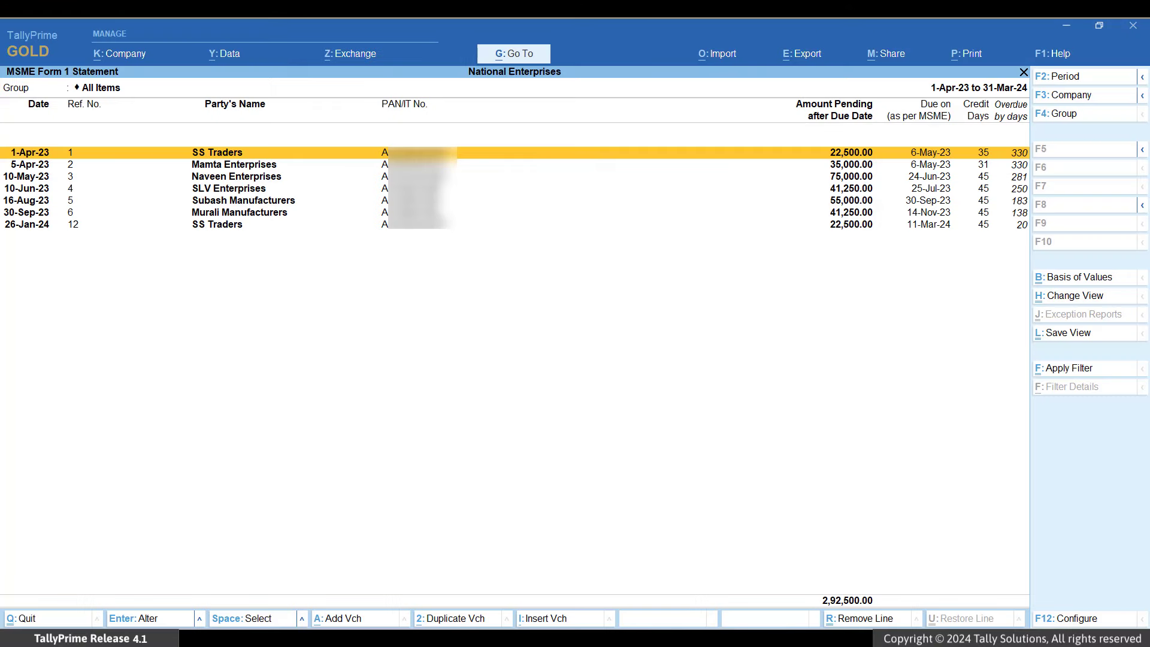
# Change the report period to 15-2-2024 through 15 May 24
pyautogui.press('F2')
pyautogui.write('15-2-2024')
pyautogui.press('Return')
pyautogui.write('15 may 24')
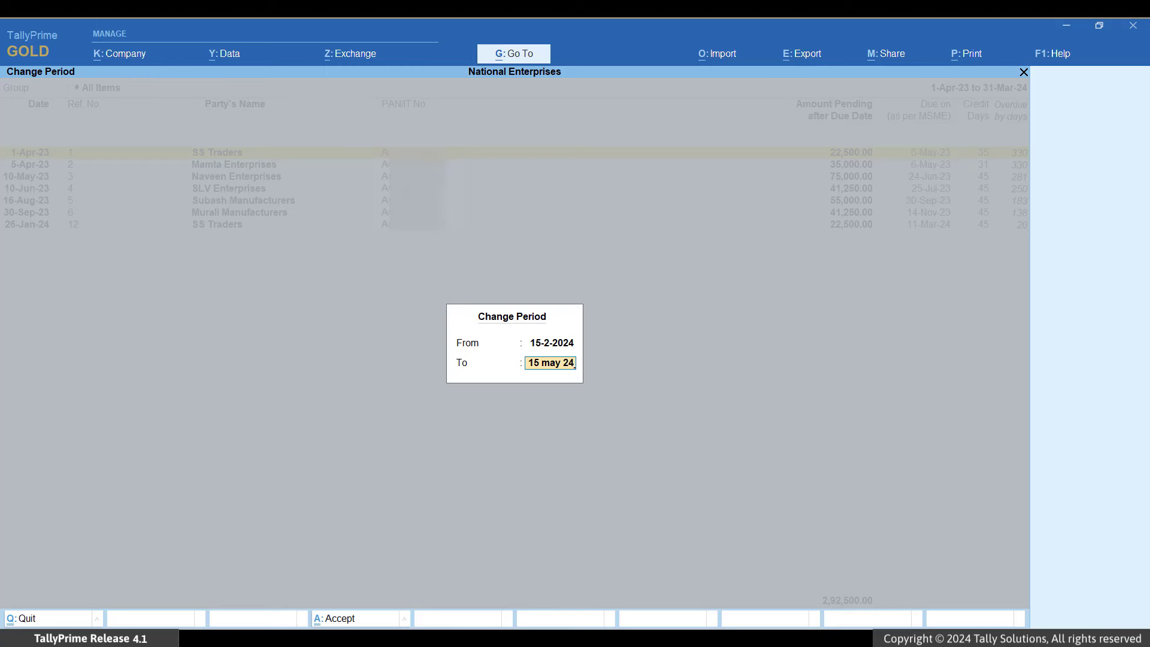
pyautogui.press('Return')
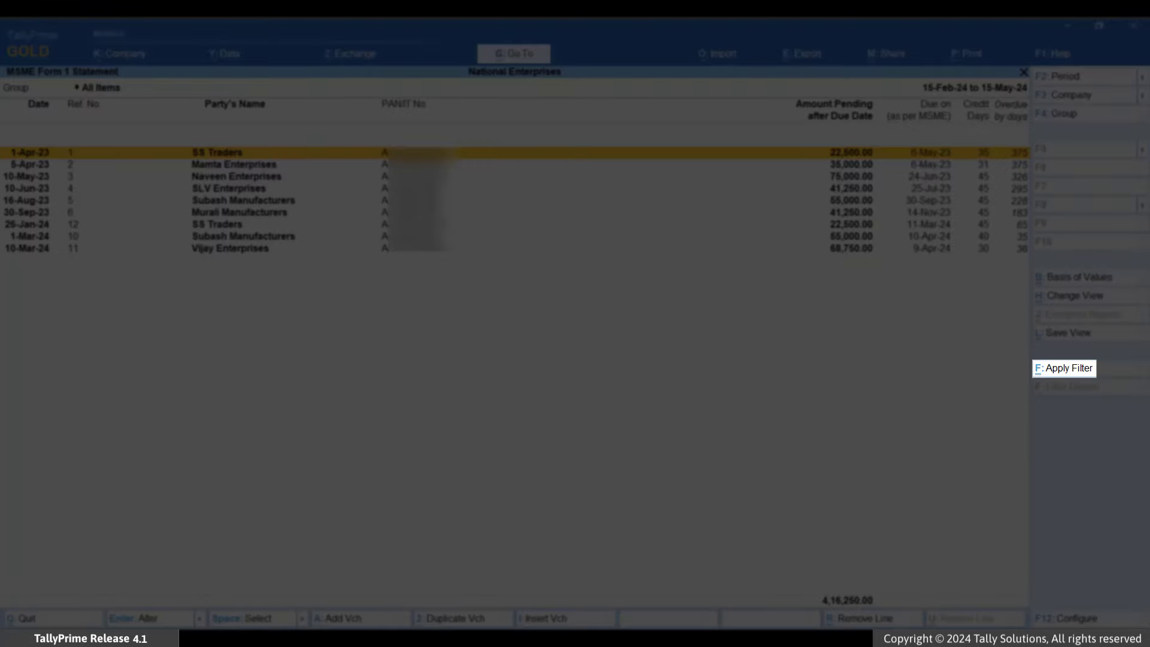
# Add an advanced filter condition: bill Date lesser than or equal to 31 Mar 24
pyautogui.hotkey('ctrl', 'f')
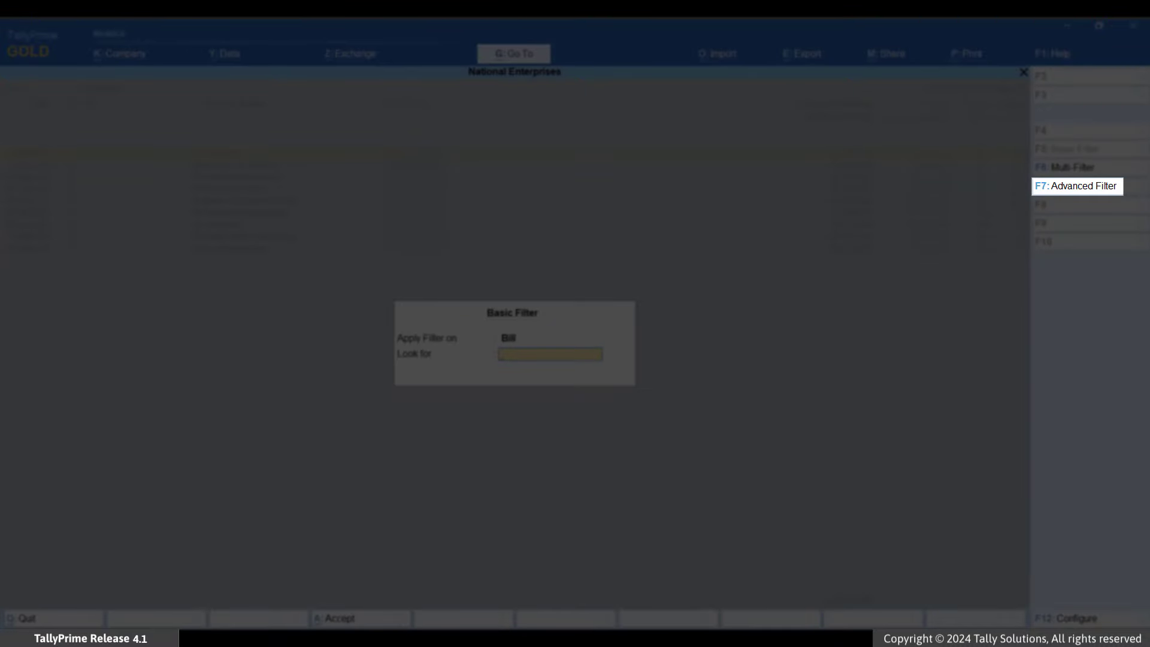
pyautogui.press('F7')
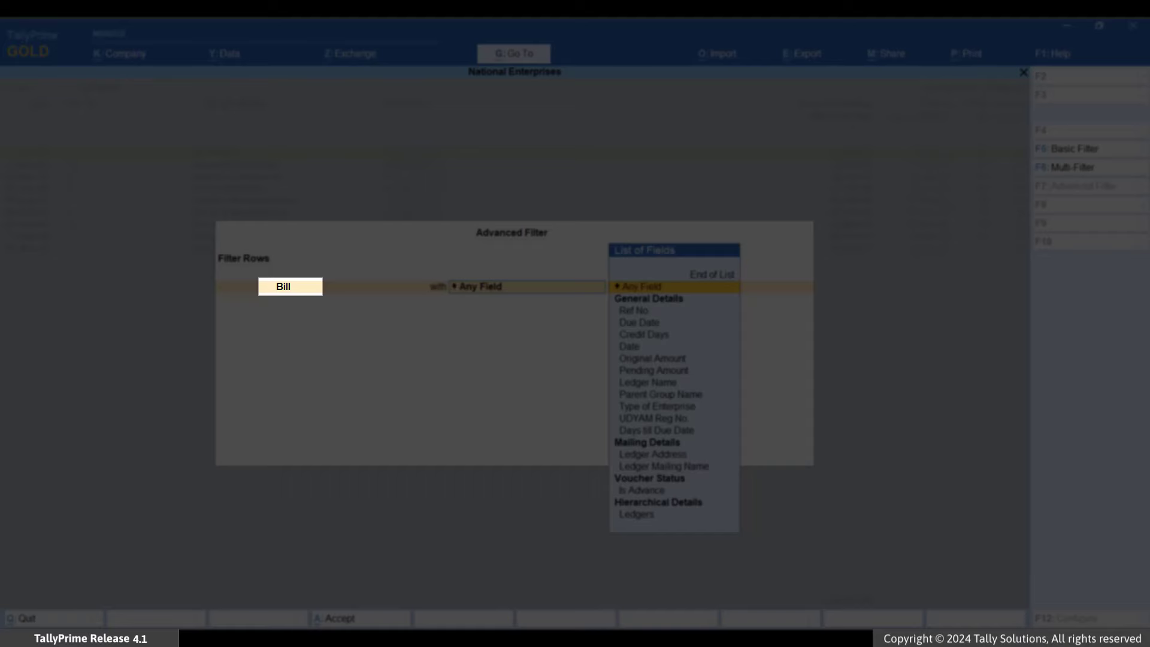
pyautogui.press('Down')
pyautogui.press('Down')
pyautogui.press('Down')
pyautogui.press('Down')
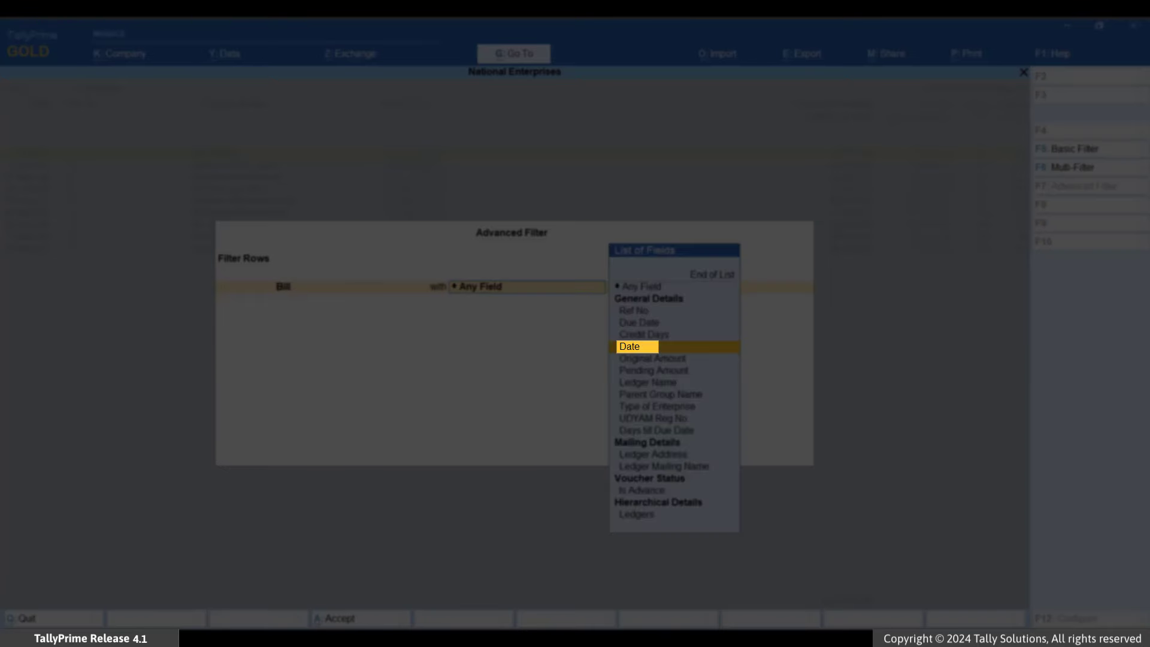
pyautogui.press('Return')
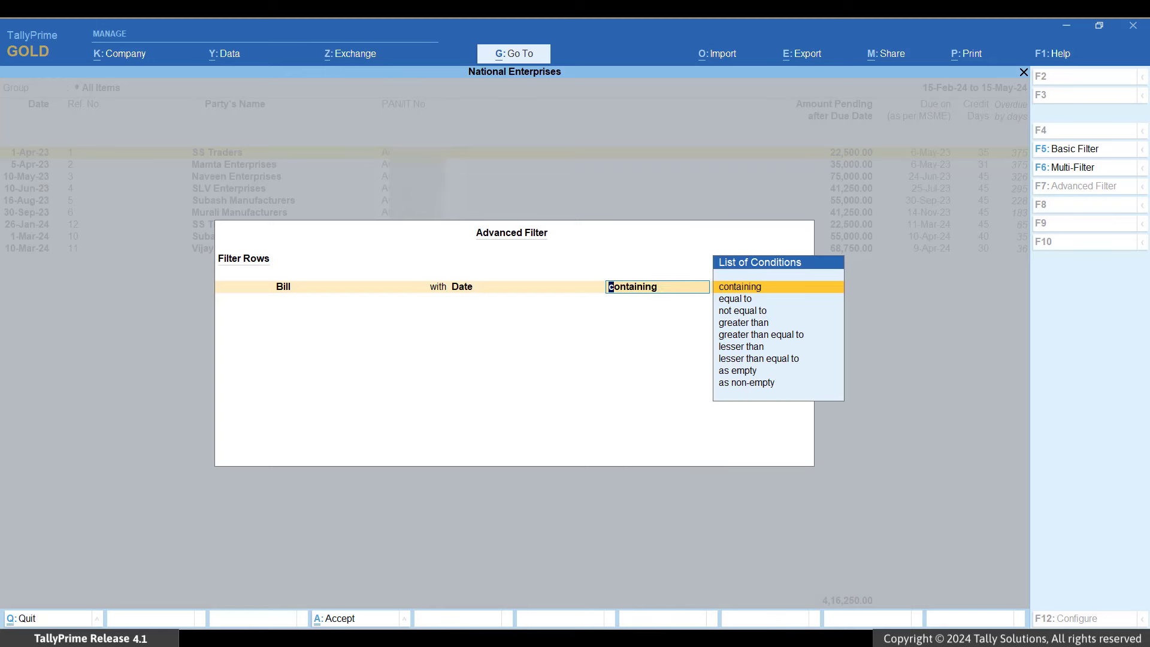
pyautogui.press('Down')
pyautogui.press('Down')
pyautogui.press('Down')
pyautogui.press('Down')
pyautogui.press('Down')
pyautogui.press('Down')
pyautogui.press('Return')
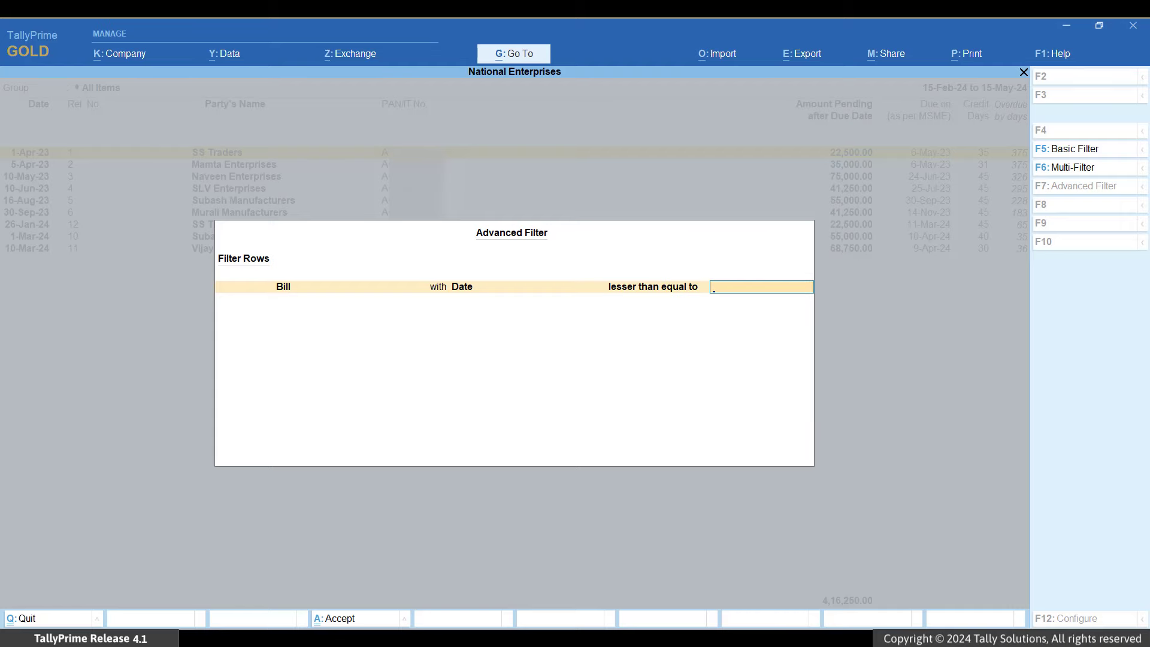
pyautogui.write('31 Mar')
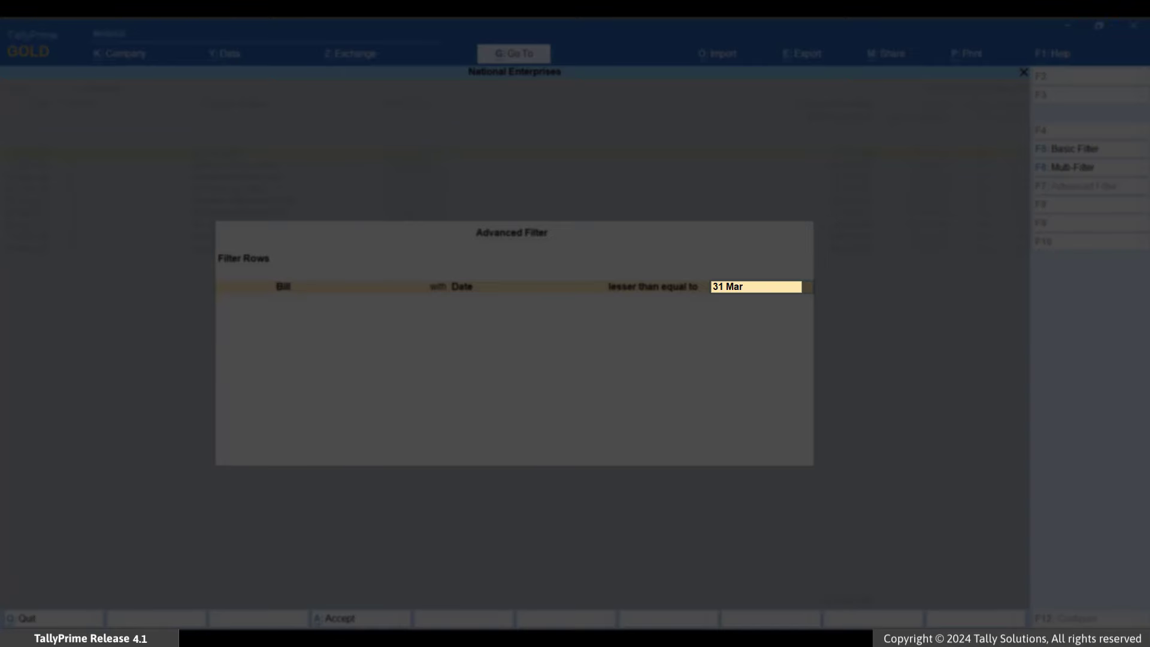
pyautogui.write(' 24')
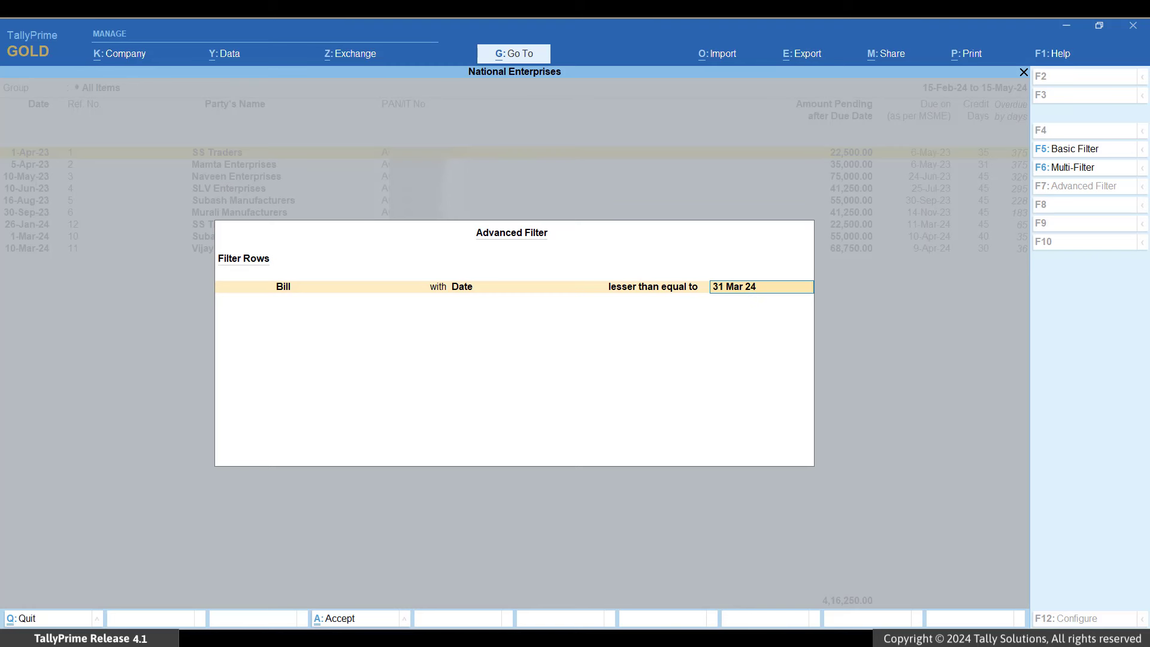
pyautogui.press('Return')
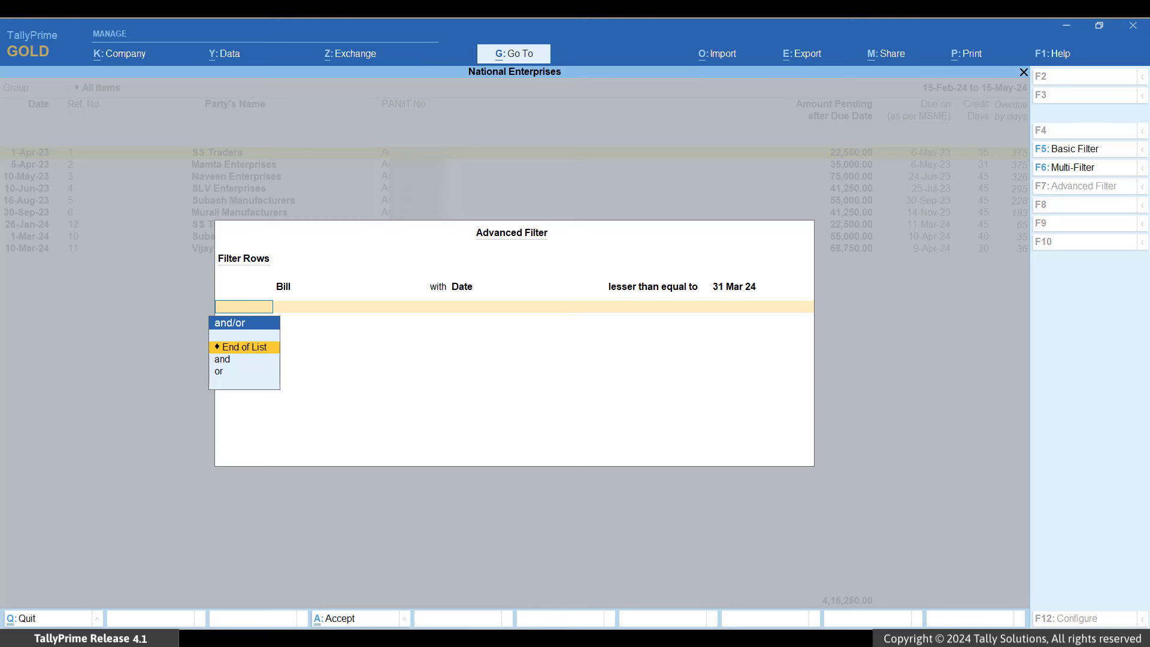
# Join a second condition with 'and': bill Due Date greater than 31 Mar 24
pyautogui.press('Down')
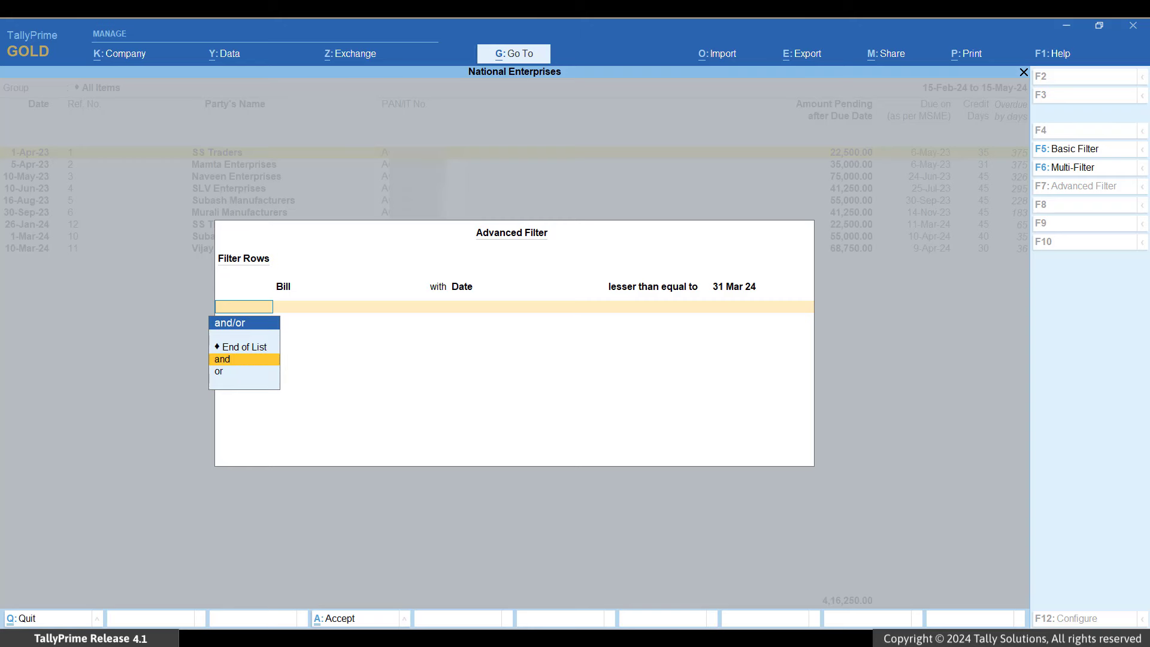
pyautogui.press('Return')
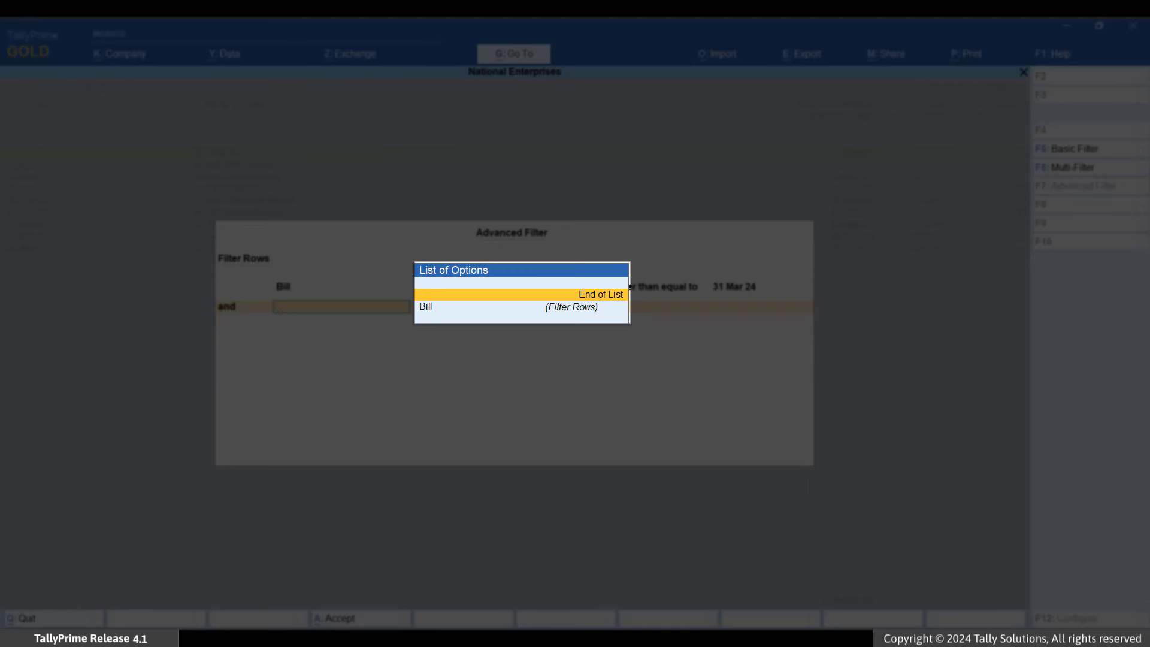
pyautogui.press('Down')
pyautogui.press('Return')
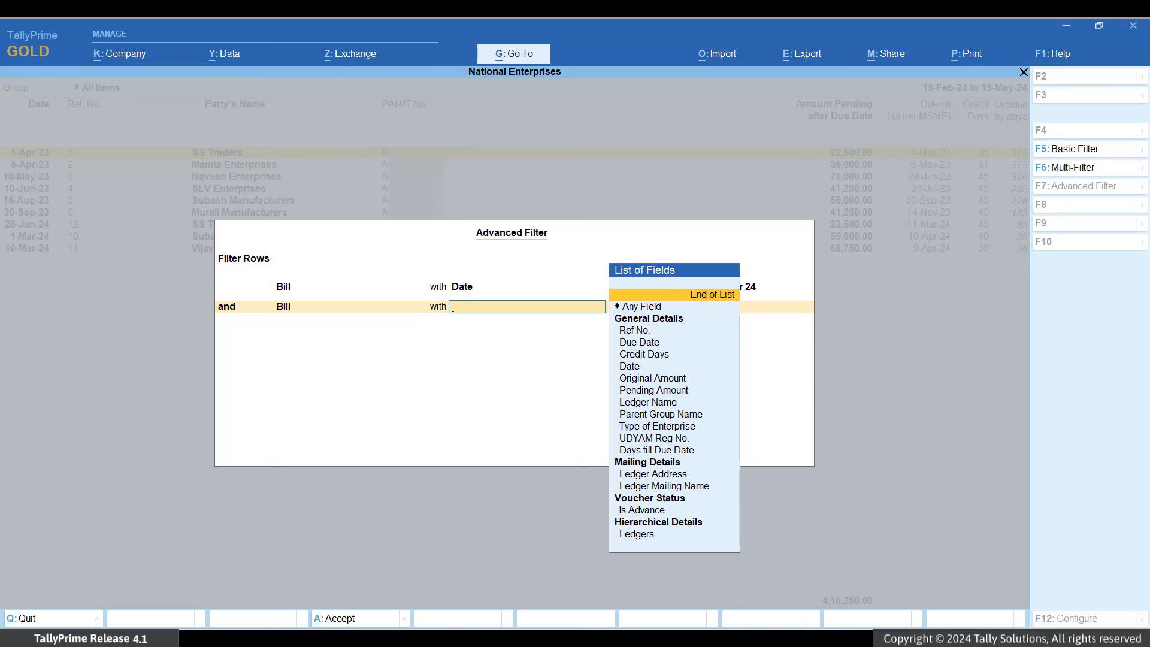
pyautogui.press('Down')
pyautogui.press('Down')
pyautogui.press('Down')
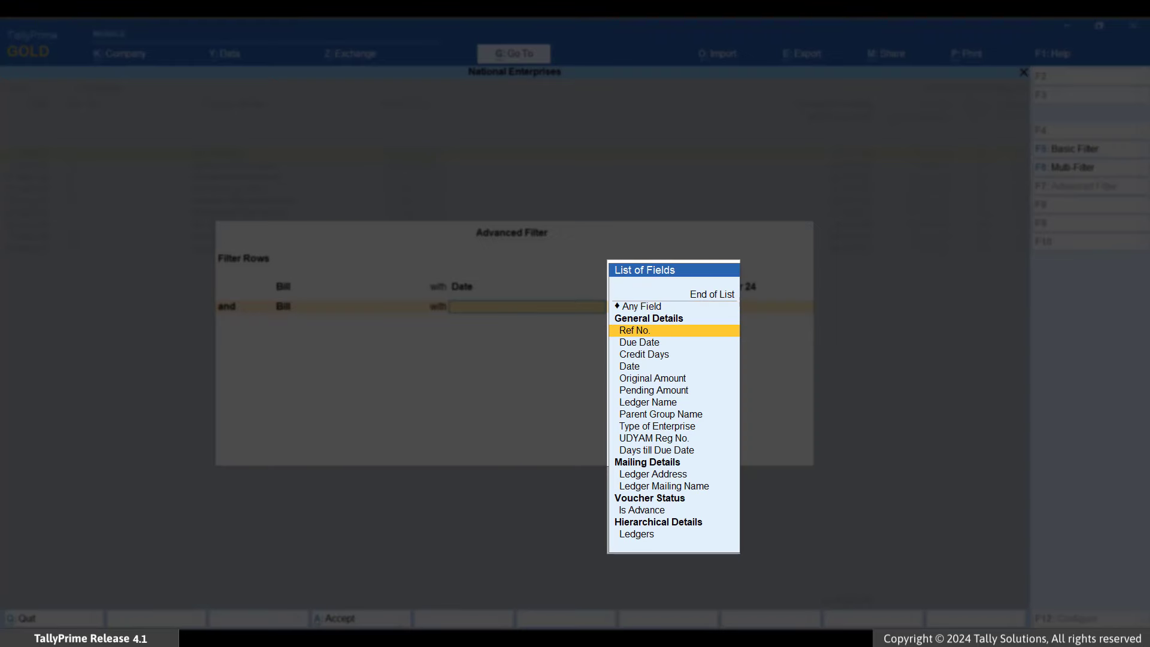
pyautogui.press('Return')
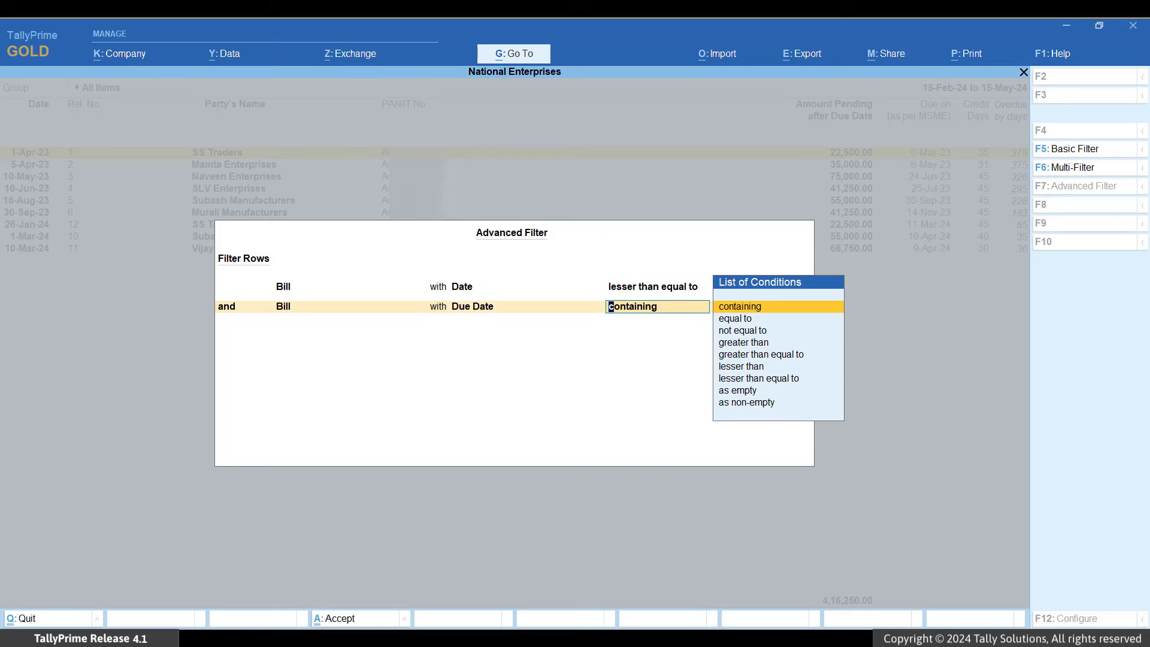
pyautogui.press('Down')
pyautogui.press('Down')
pyautogui.press('Down')
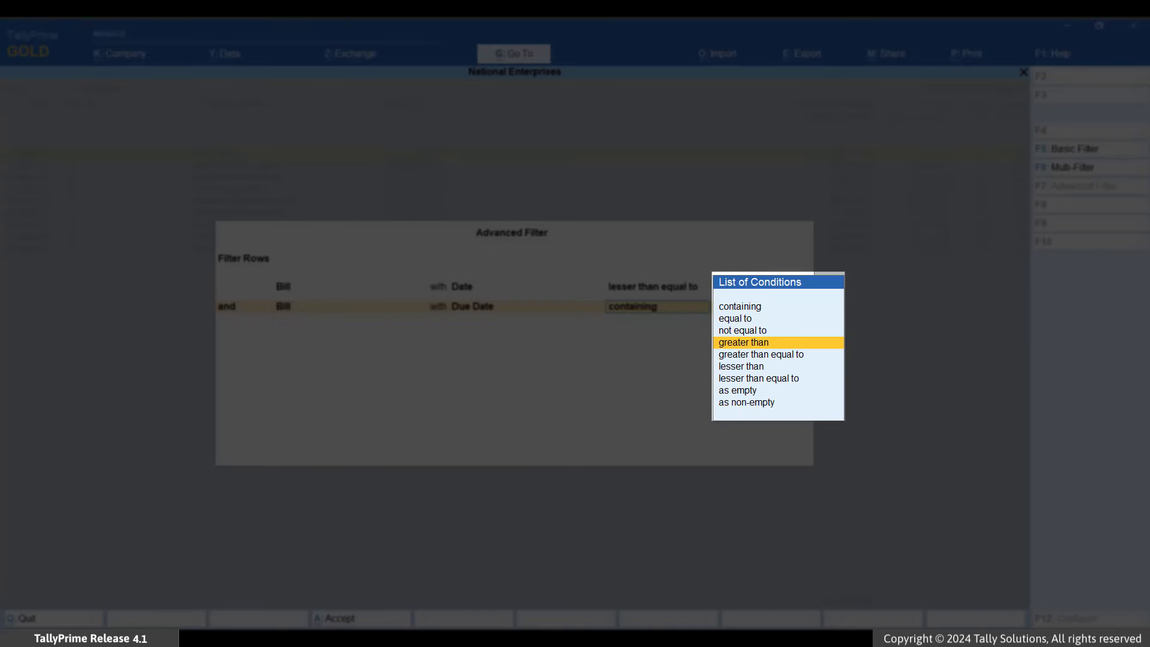
pyautogui.press('Return')
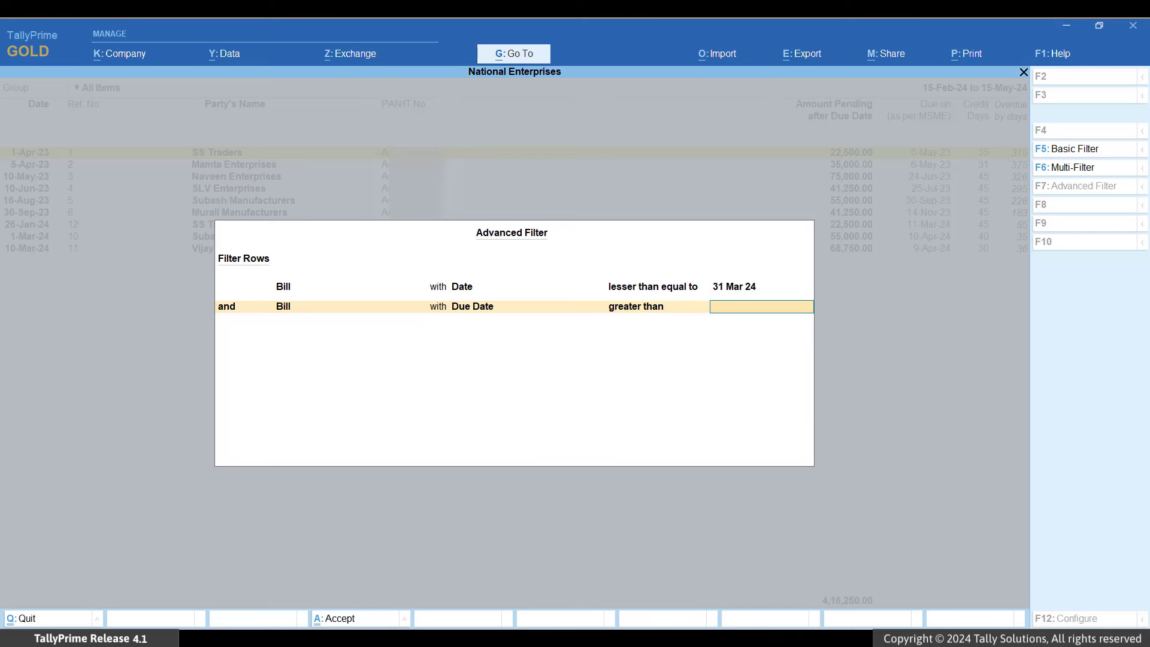
pyautogui.write('31 Mar 24')
pyautogui.press('Return')
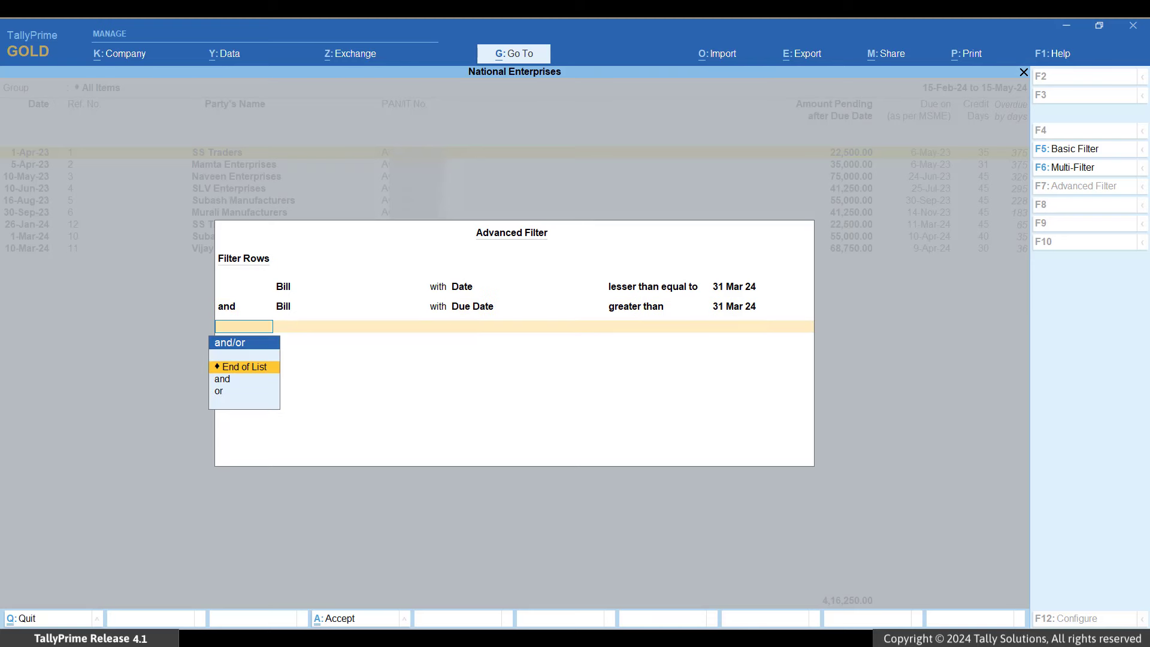
pyautogui.press('Return')
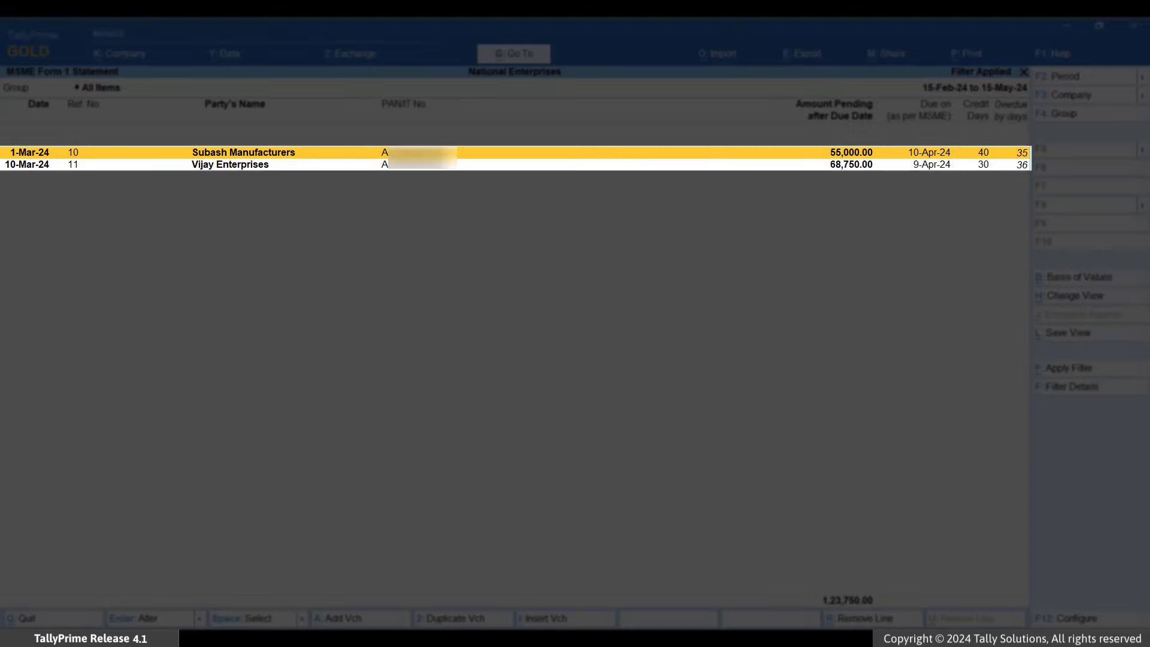